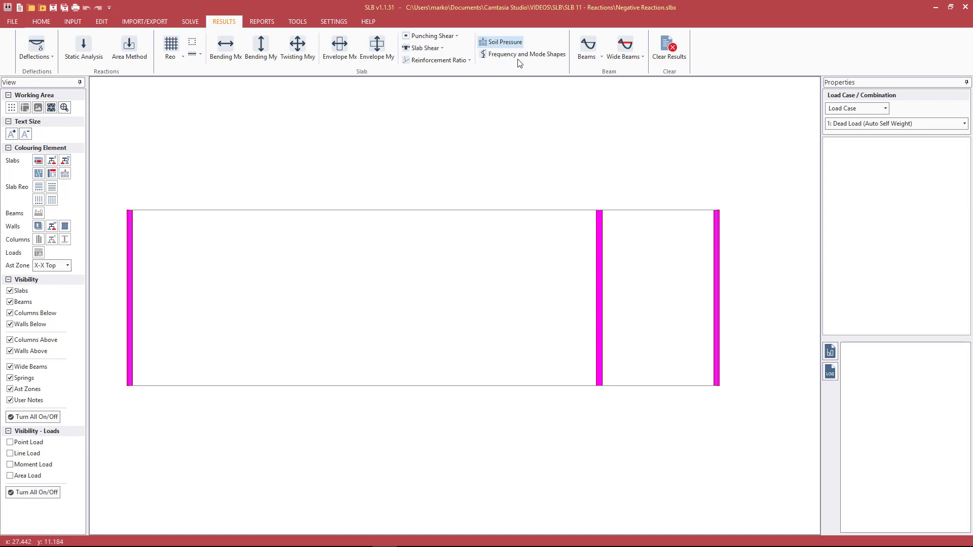
# - Show area-method wall reactions and check them for the Live Load case
pyautogui.click(99, 60)
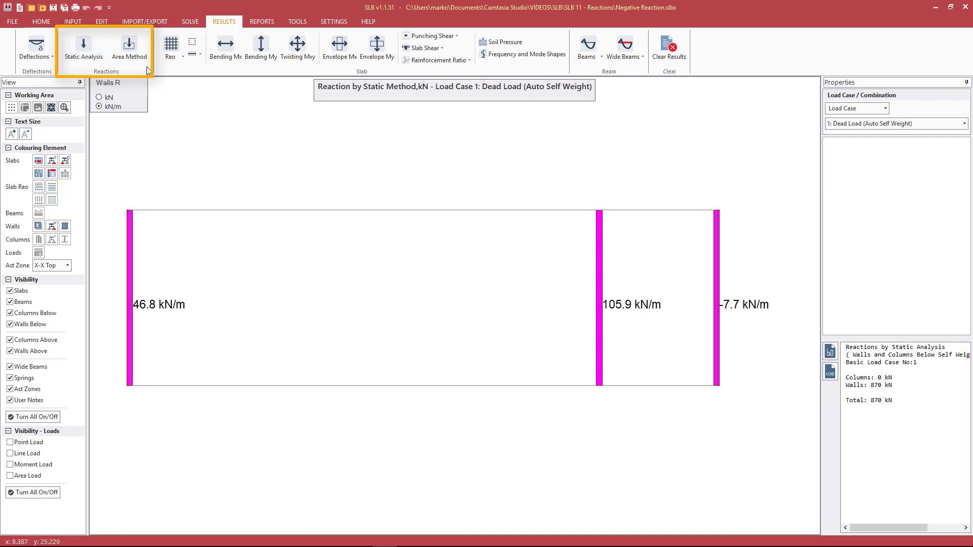
pyautogui.click(128, 47)
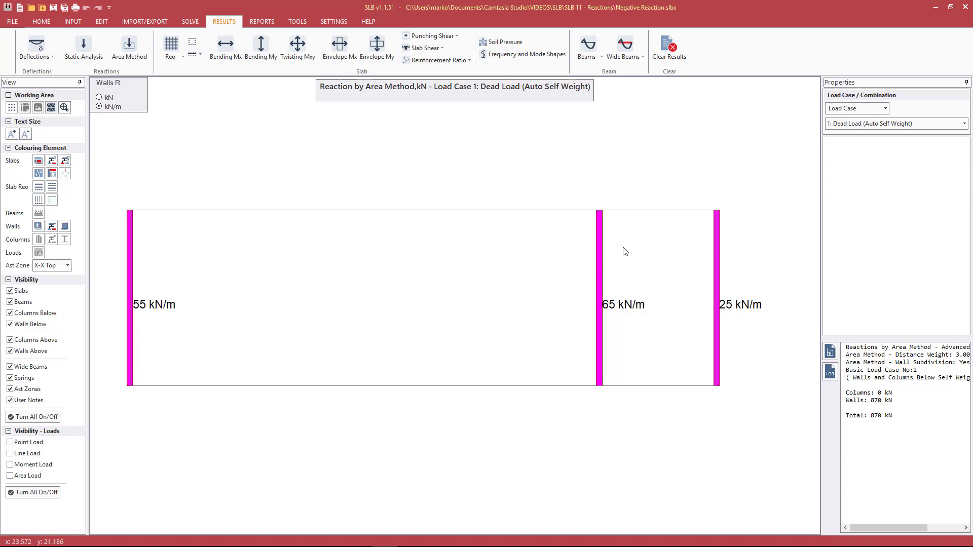
pyautogui.click(868, 123)
pyautogui.click(851, 148)
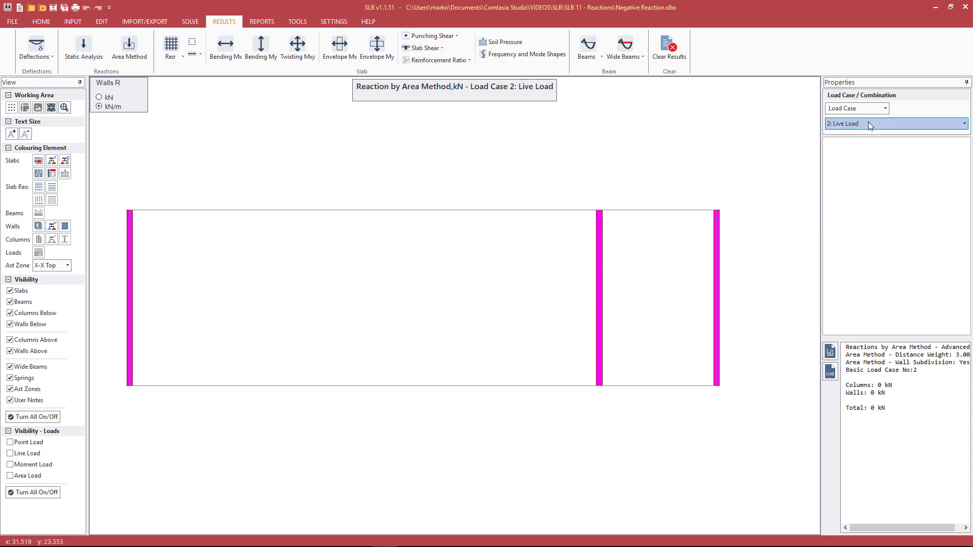
# - Return to Dead Load, then switch to Load Combination 1 (1.2G+1.5Q) reactions
pyautogui.click(863, 122)
pyautogui.click(857, 133)
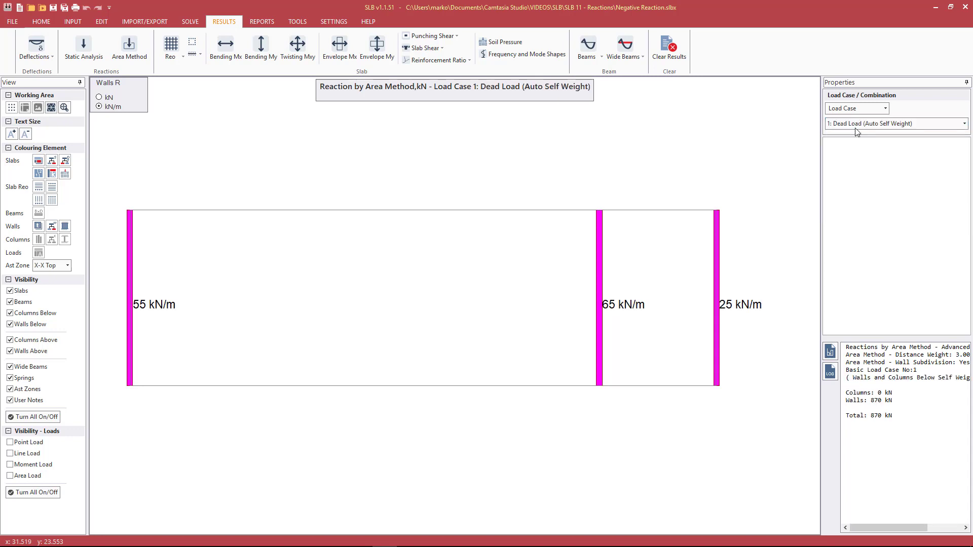
pyautogui.click(871, 108)
pyautogui.click(858, 134)
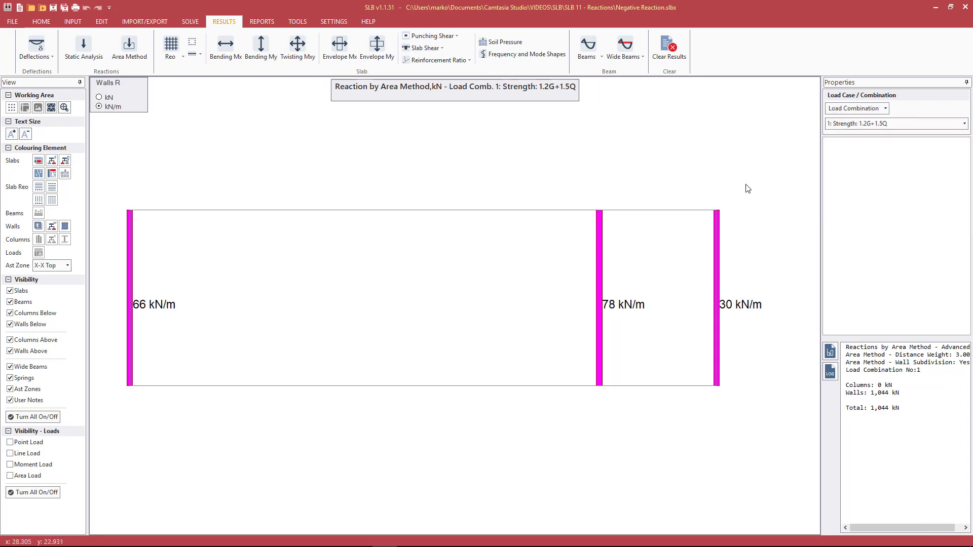
# - Switch Load Comb. 1 wall reactions to the static method (56.2, 127.1, -9.3 kN/m)
pyautogui.click(96, 47)
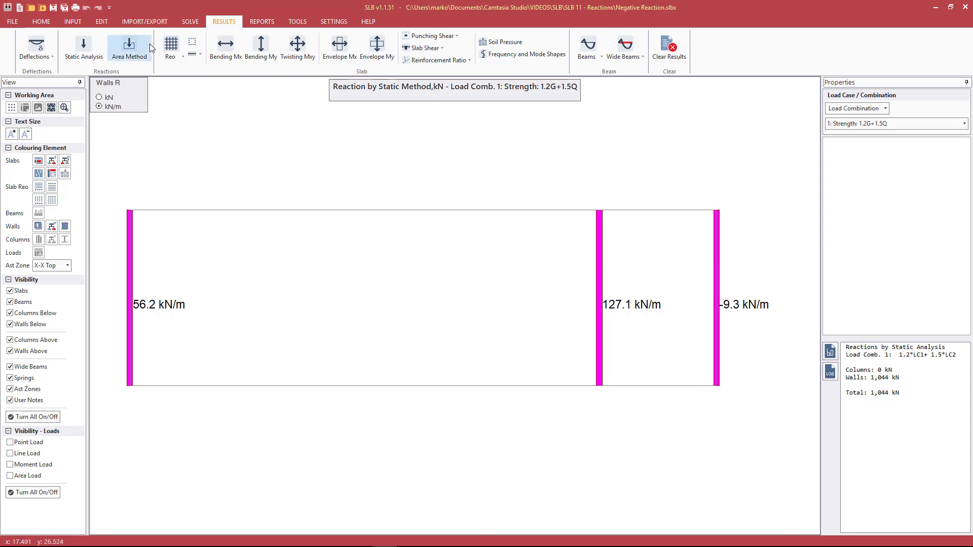
pyautogui.click(133, 44)
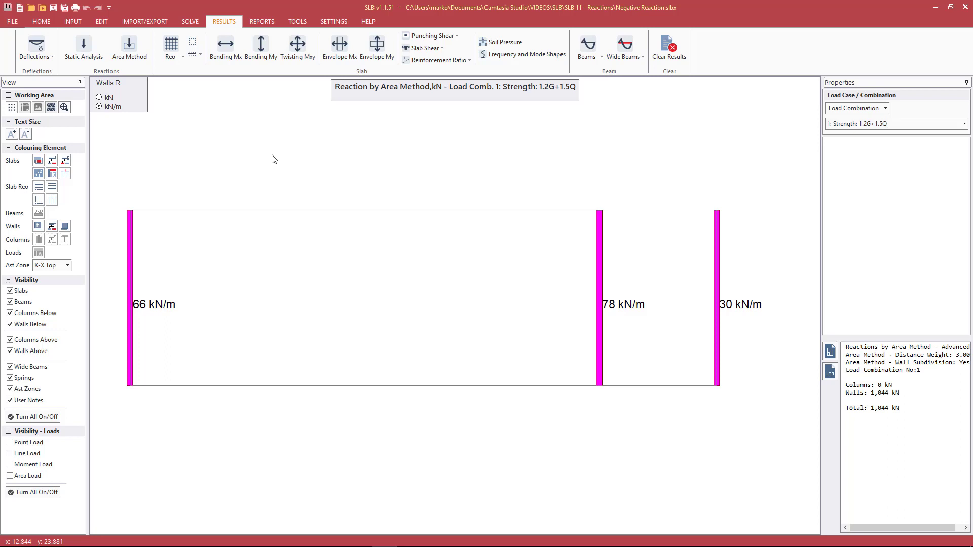
pyautogui.click(83, 47)
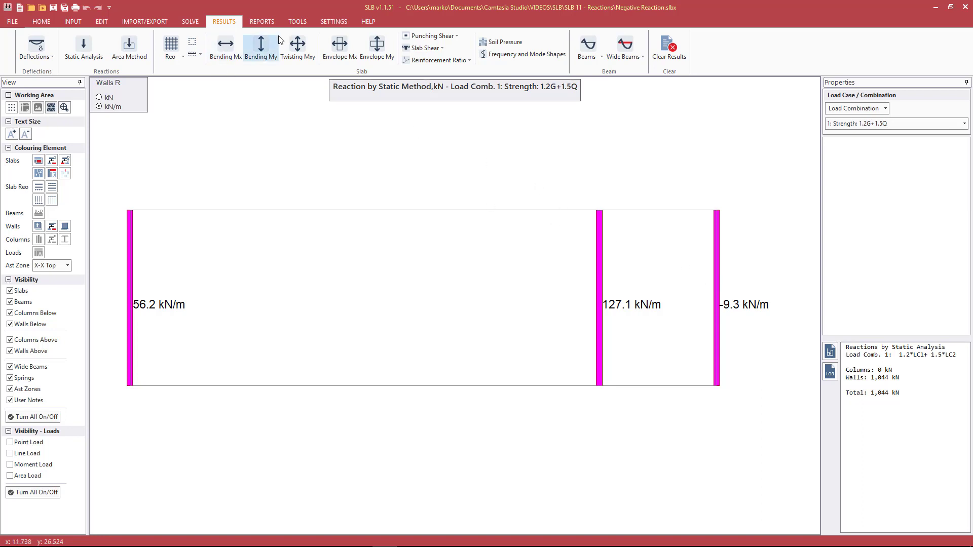
pyautogui.click(325, 22)
# - Open Model/Solvers settings to check the Area Method Distance Weight of 3.00
pyautogui.click(40, 49)
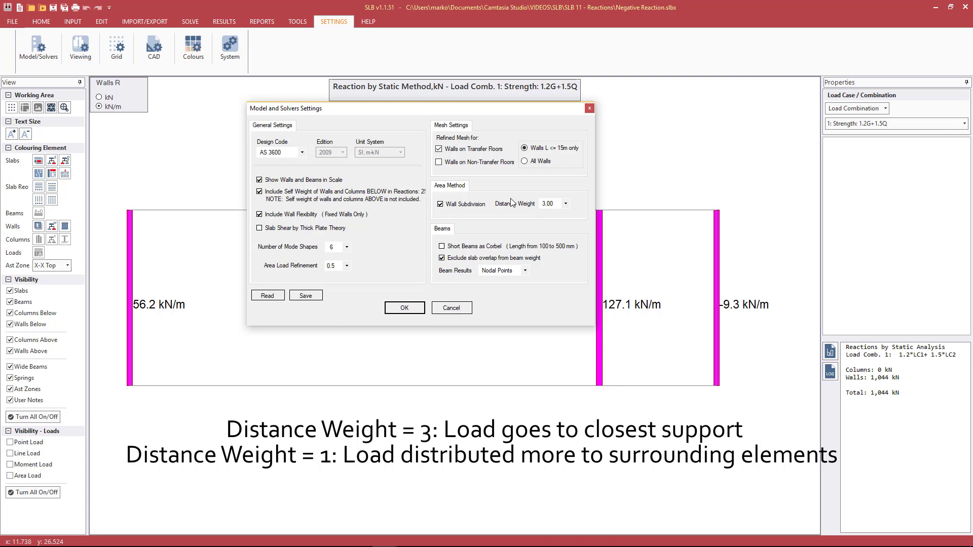
pyautogui.click(560, 204)
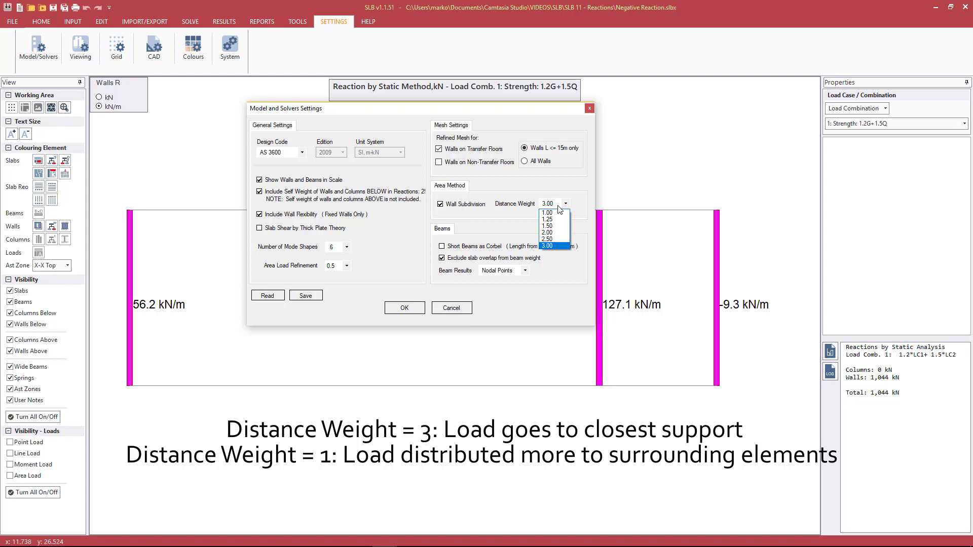
pyautogui.click(517, 197)
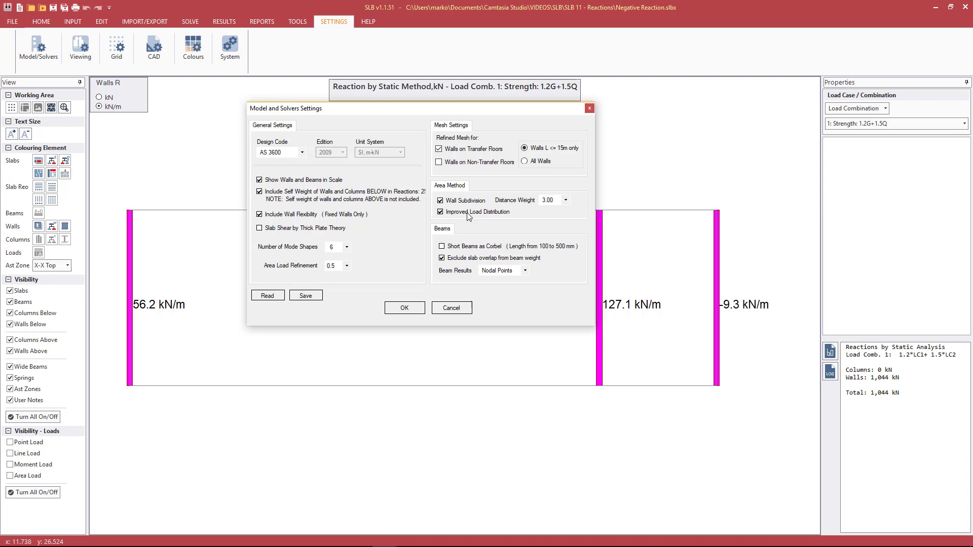
# - Uncheck Include Self Weight of Walls and Columns BELOW and re-run the analysis
pyautogui.click(466, 308)
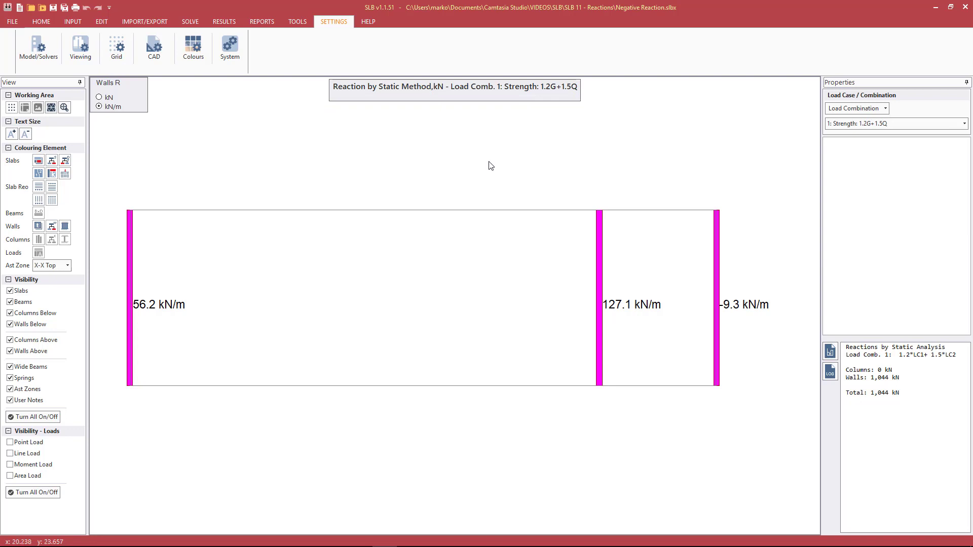
pyautogui.click(38, 46)
pyautogui.moveTo(447, 171); pyautogui.dragTo(372, 109)
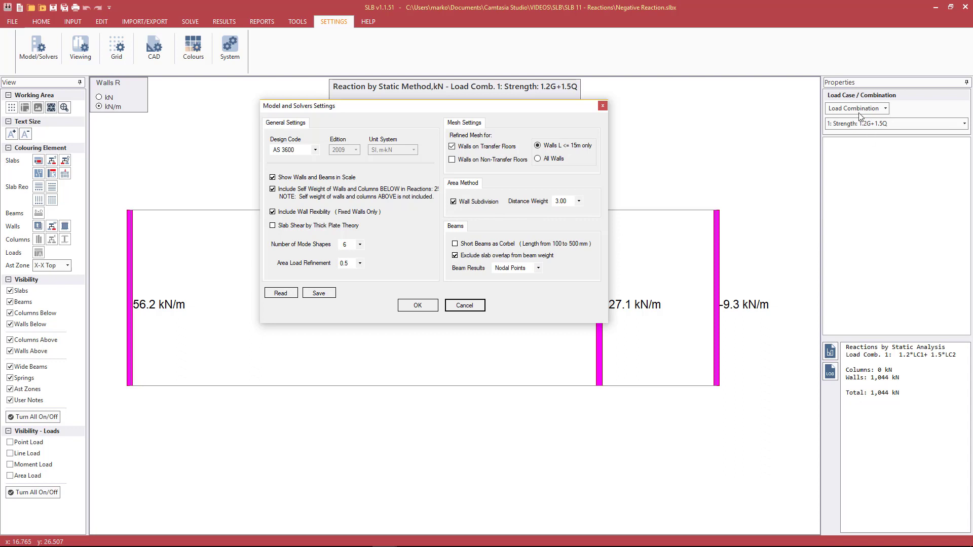
pyautogui.click(283, 194)
pyautogui.click(419, 307)
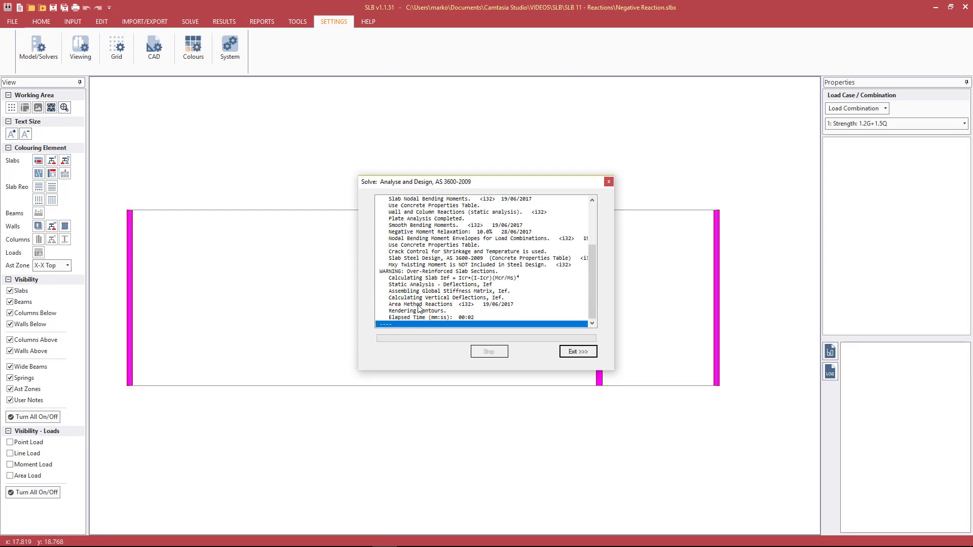
# - Compare area-method and static-method reactions for the updated model (38.2, 109.1, -27.3 kN/m)
pyautogui.click(578, 351)
pyautogui.click(235, 20)
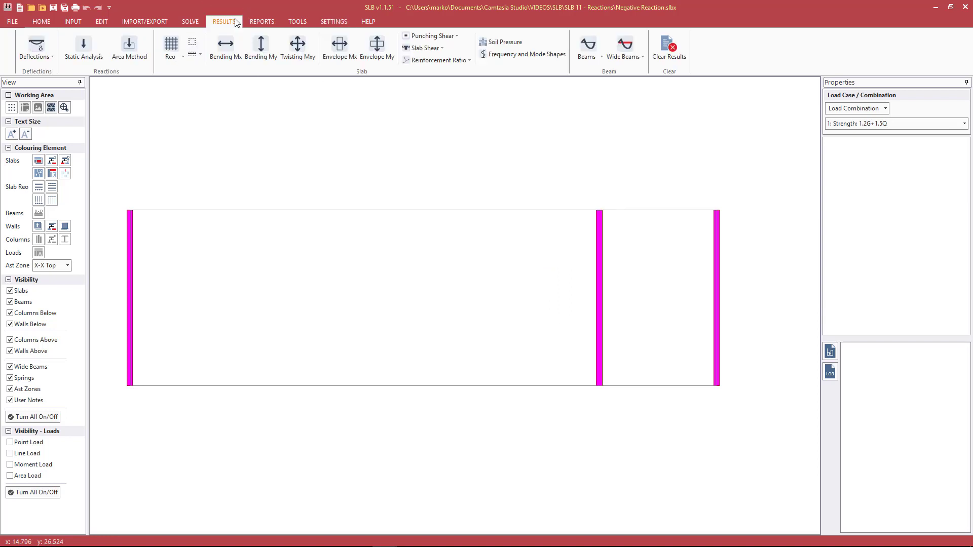
pyautogui.click(126, 52)
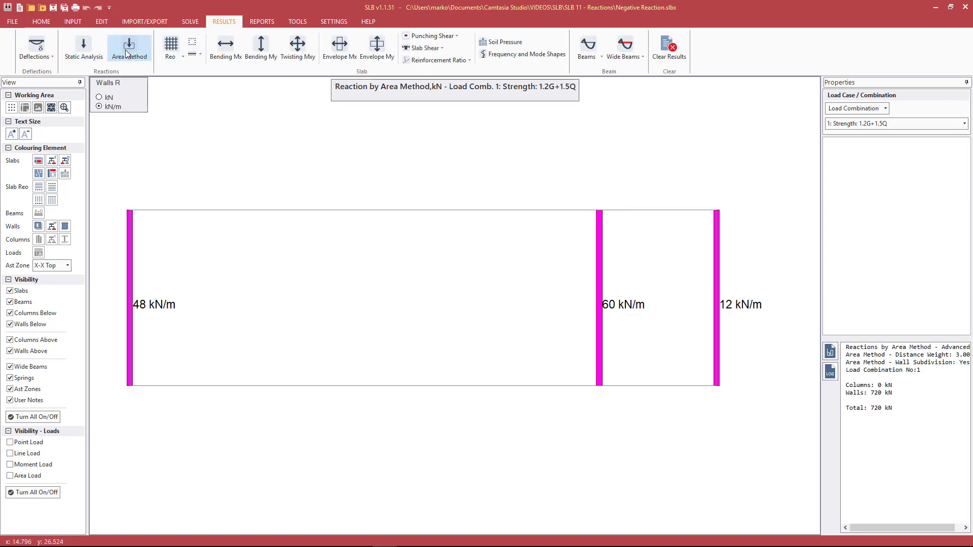
pyautogui.click(93, 50)
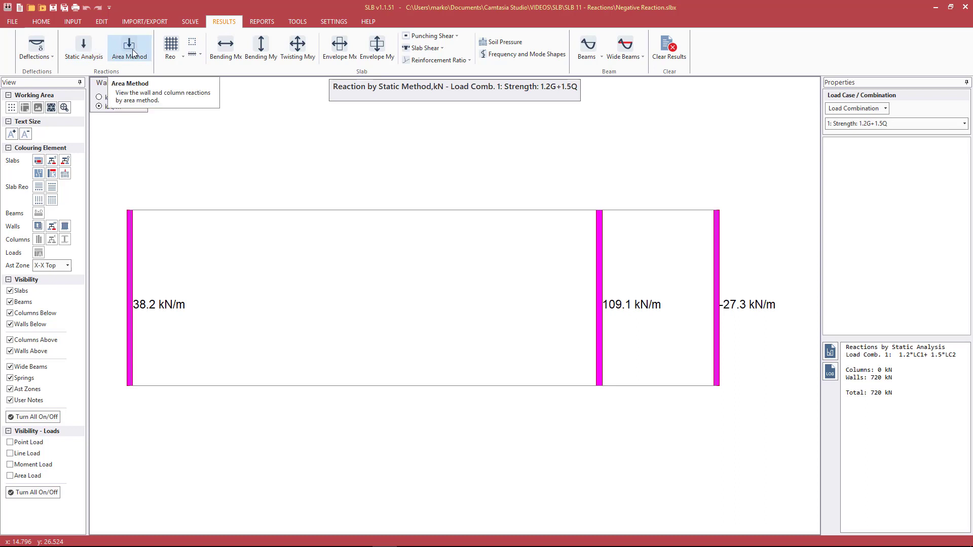
pyautogui.click(133, 53)
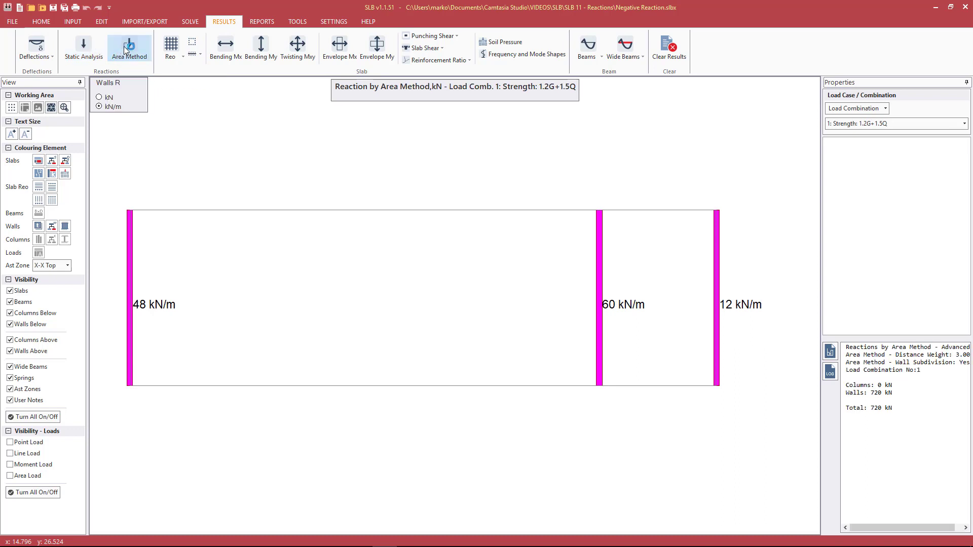
pyautogui.click(104, 48)
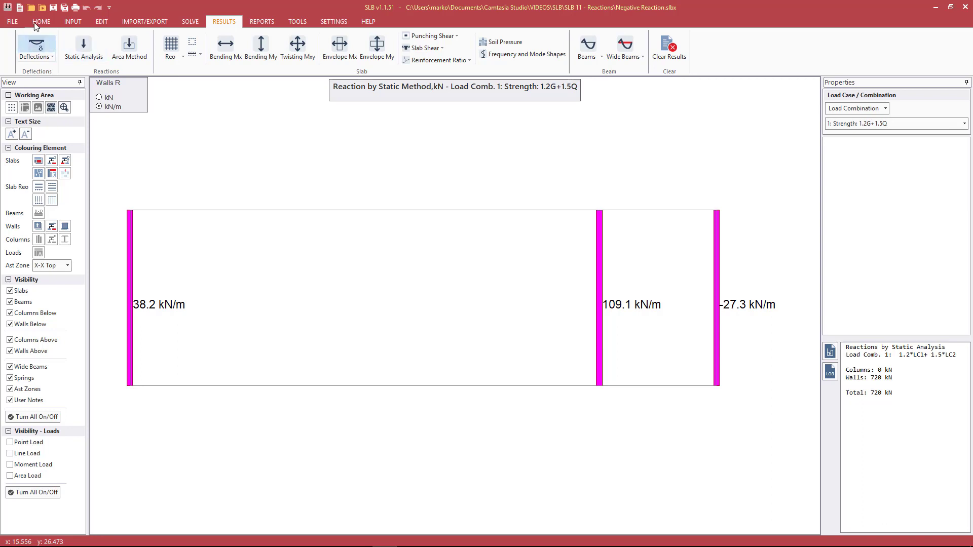
# - Open 'slabs WITH Short Wall.slbx' without saving changes to the current model
pyautogui.click(17, 20)
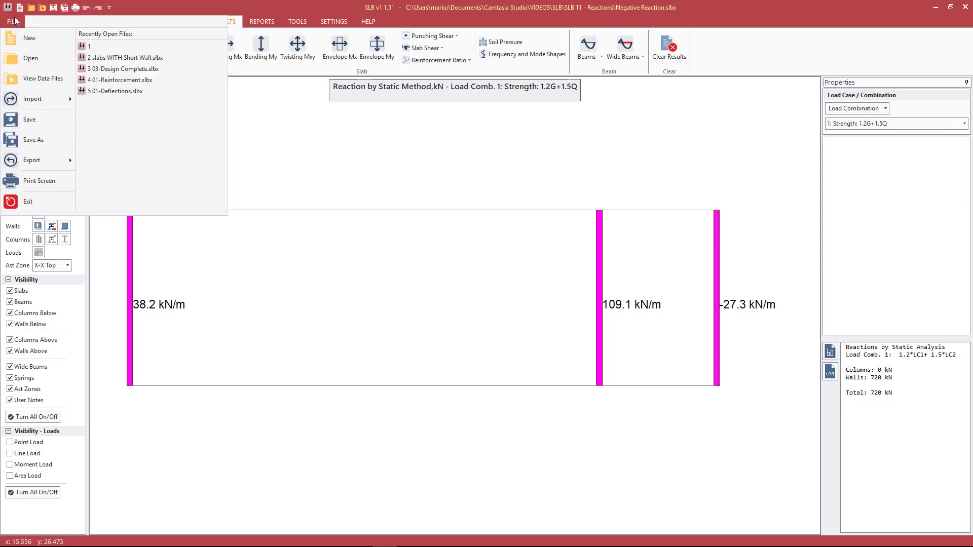
pyautogui.click(17, 20)
pyautogui.click(17, 19)
pyautogui.click(30, 56)
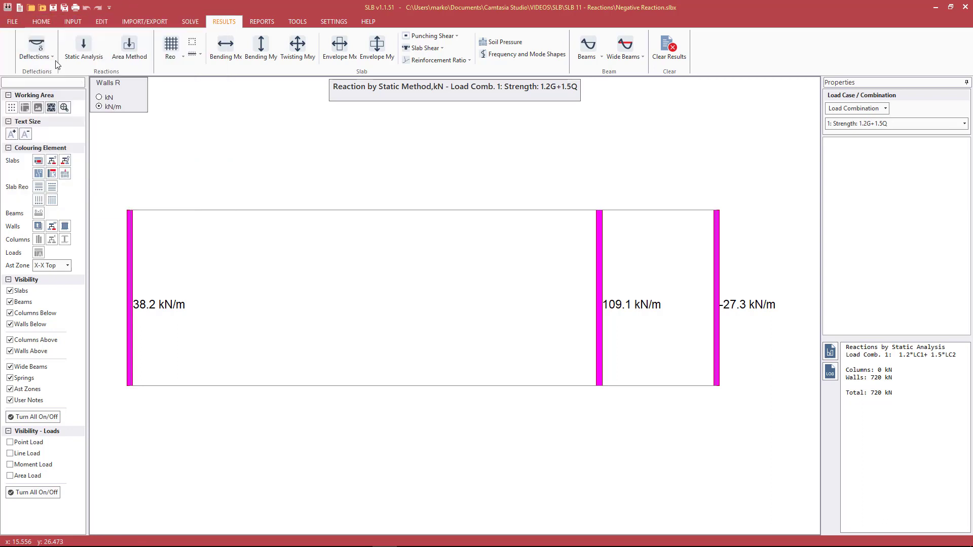
pyautogui.click(525, 312)
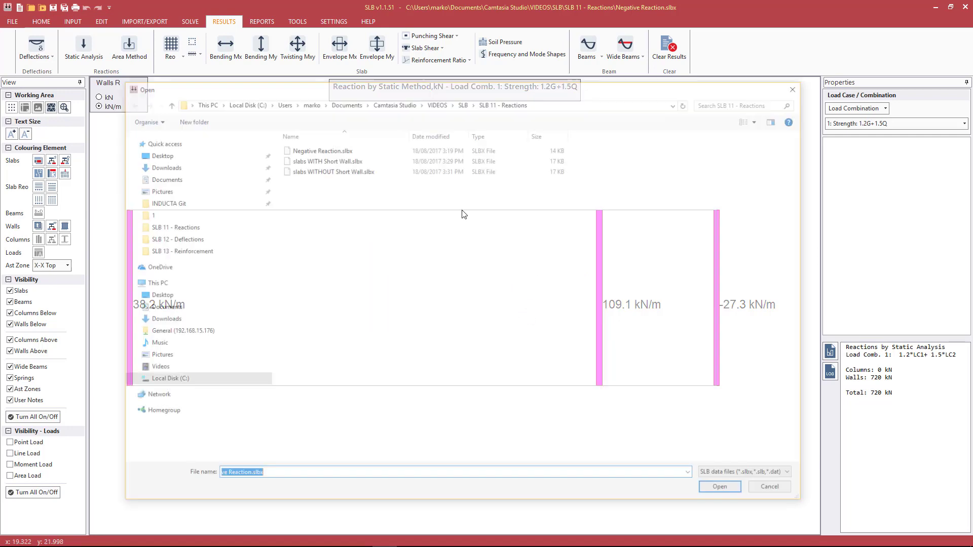
pyautogui.click(332, 161)
pyautogui.doubleClick(332, 162)
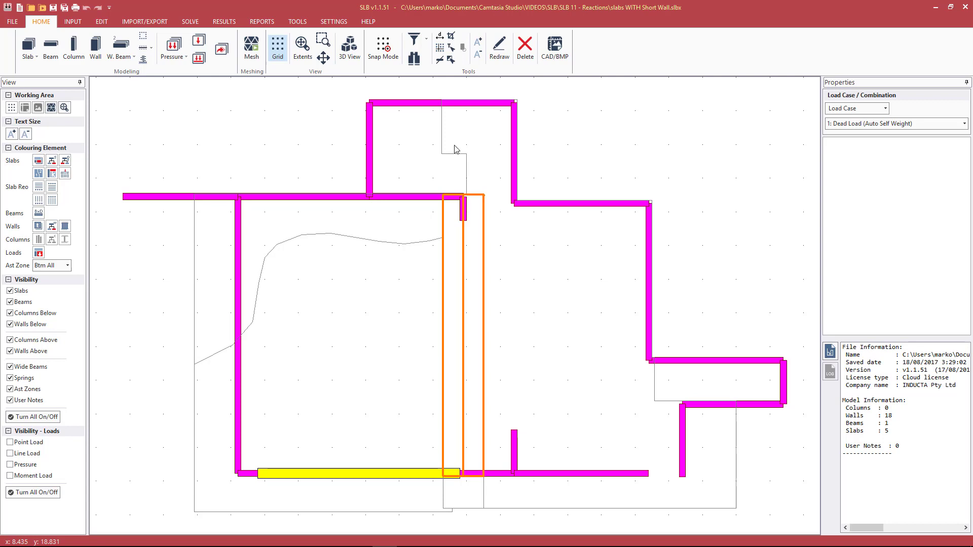
# - Bring up the Export - Import options under Import/Export
pyautogui.click(157, 21)
pyautogui.click(250, 61)
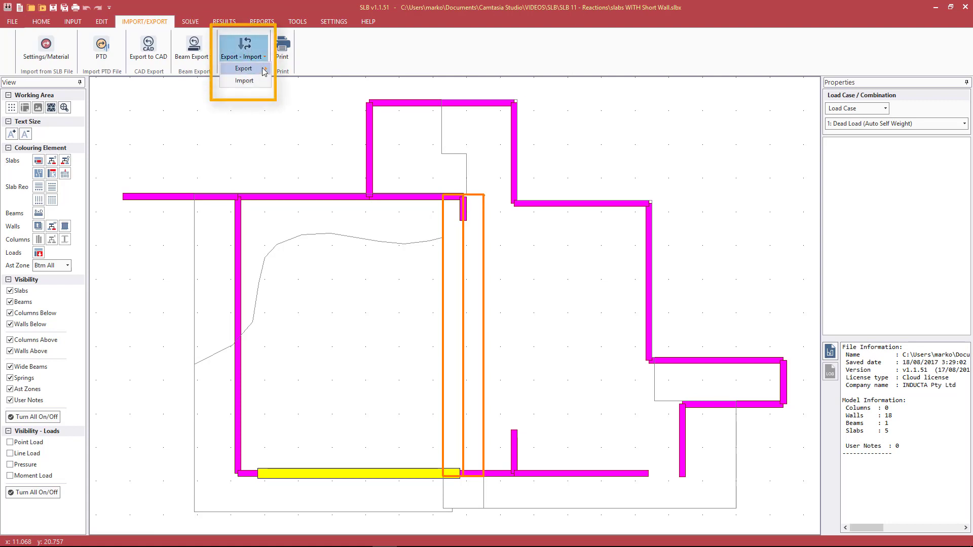
pyautogui.moveTo(264, 69)
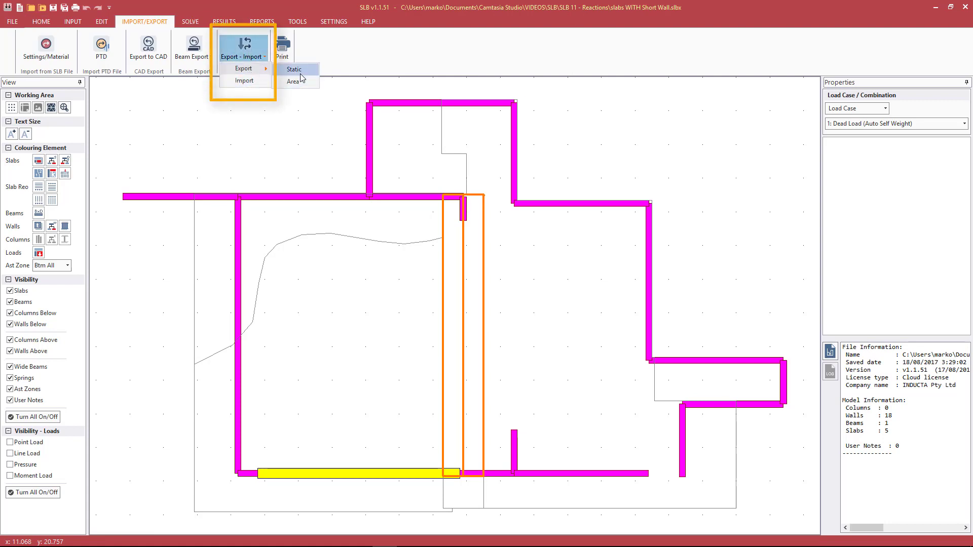
pyautogui.click(327, 19)
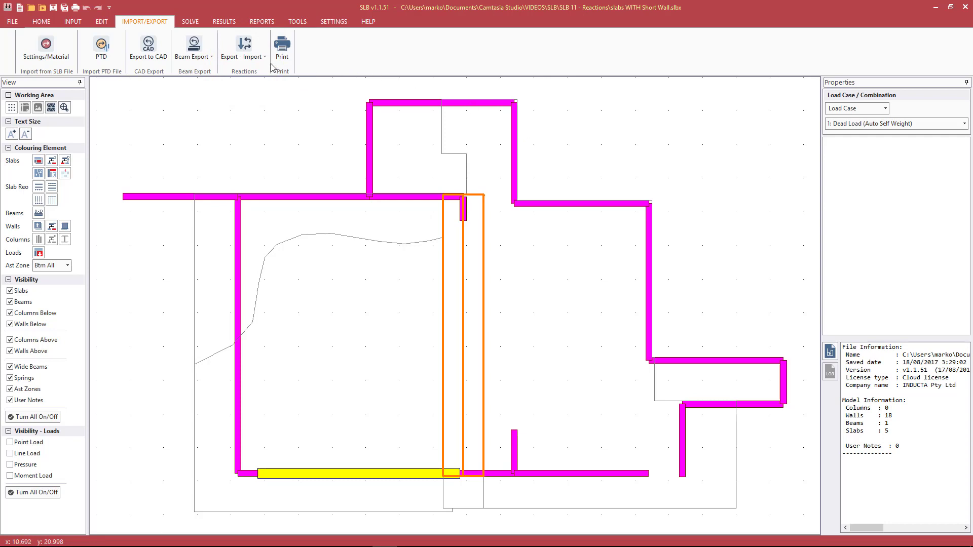
pyautogui.click(253, 59)
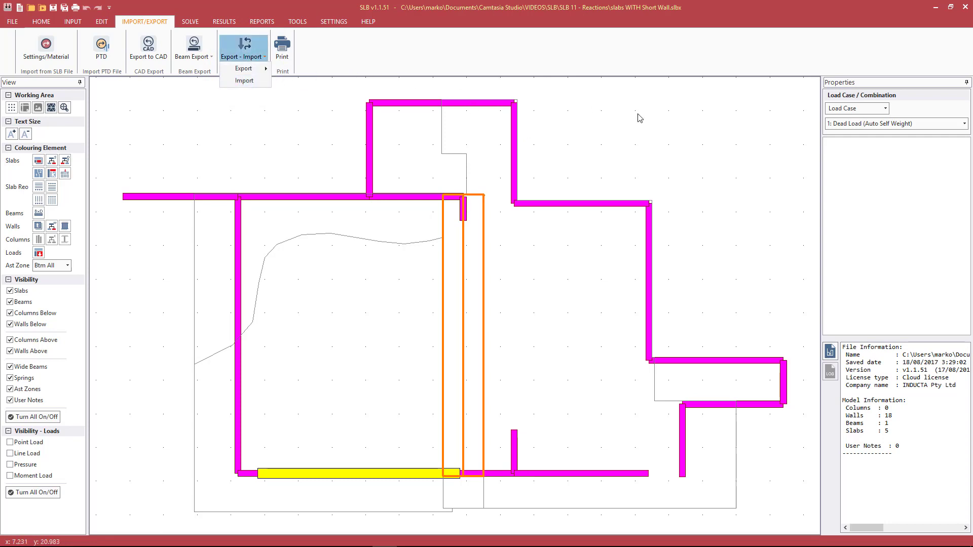
pyautogui.click(547, 48)
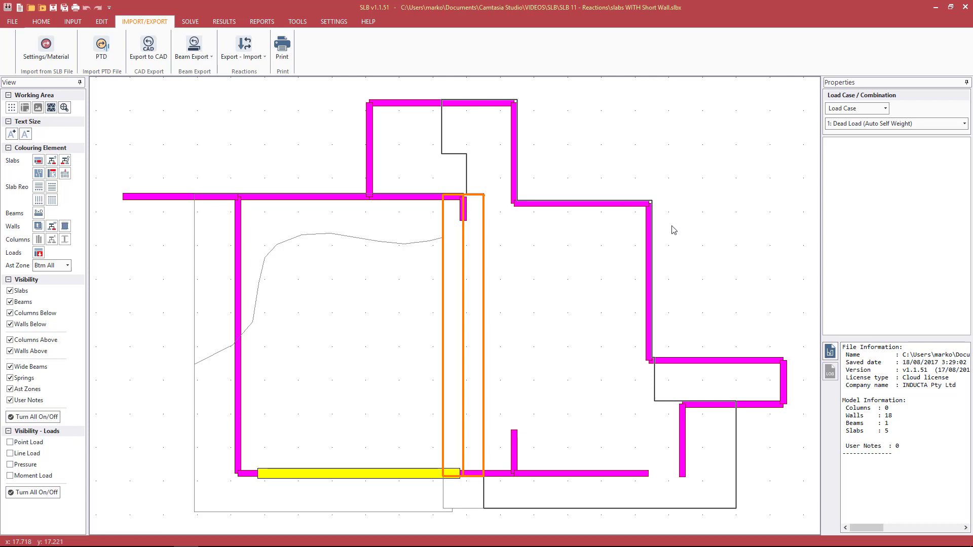
# - Select the long left wall to show Wall 10: 8.22 m long, 0.19 m thick, pinned
pyautogui.click(241, 219)
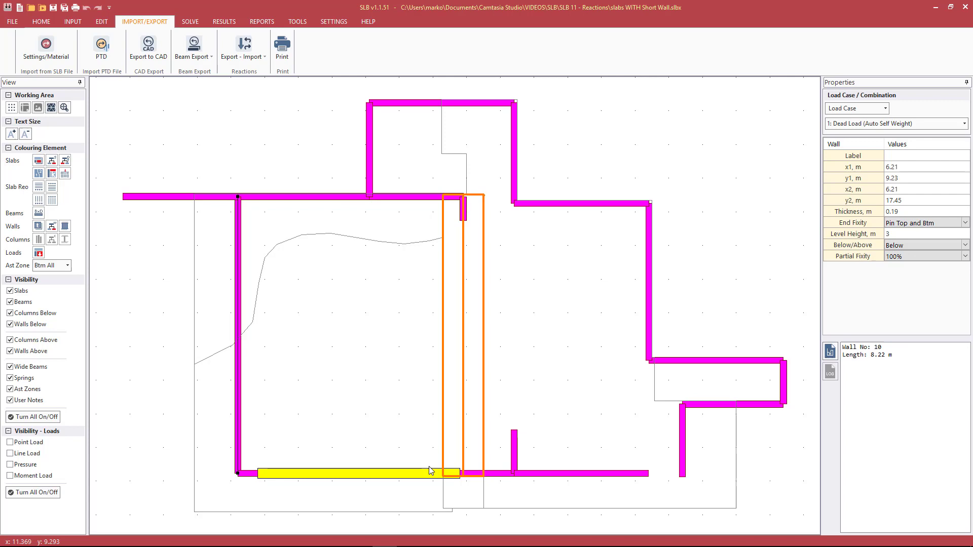
# - Inspect the properties of the left and right slab zones
pyautogui.click(391, 355)
pyautogui.click(579, 330)
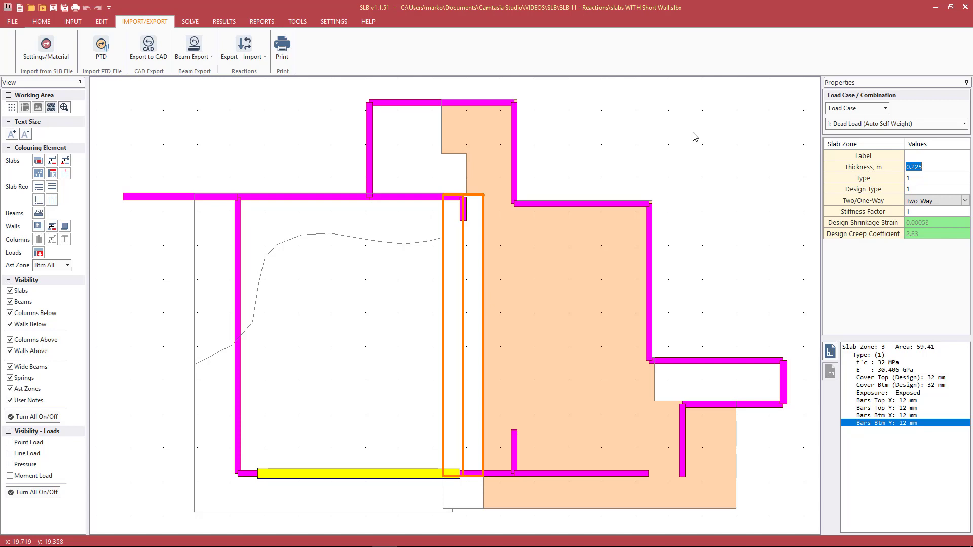
pyautogui.click(278, 135)
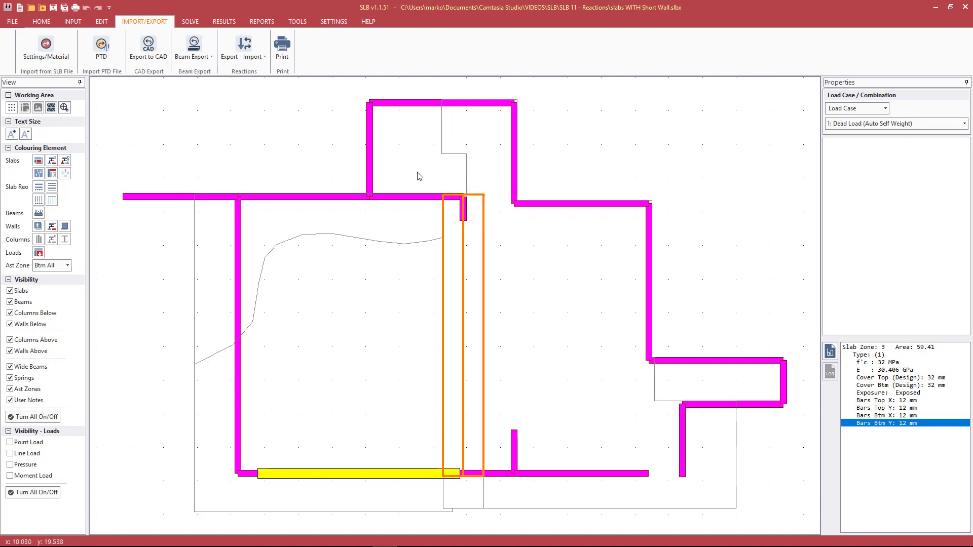
# - Check the short wall nib's properties: Wall 18, 0.71 m long, 0.2 m thick
pyautogui.click(465, 207)
pyautogui.scroll(2, 467, 204)
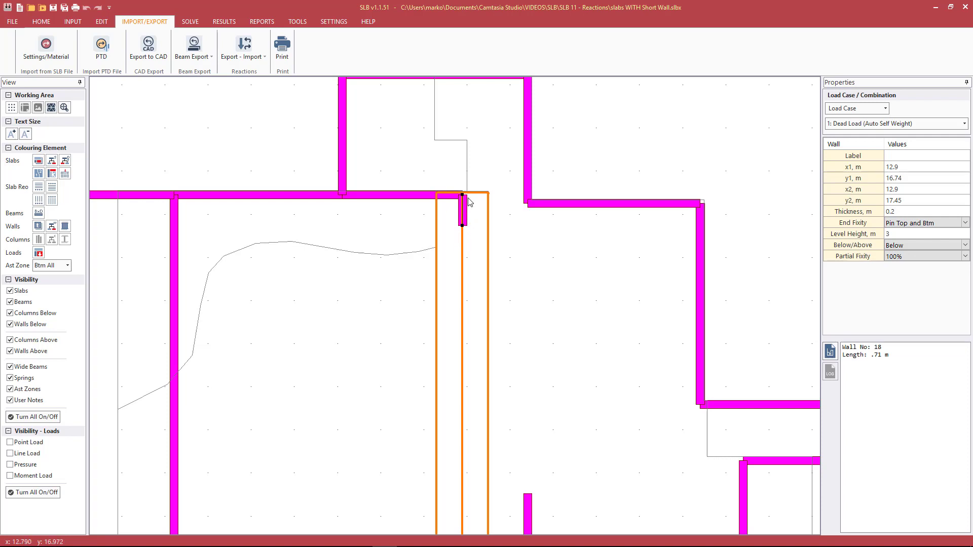
pyautogui.scroll(-3, 507, 172)
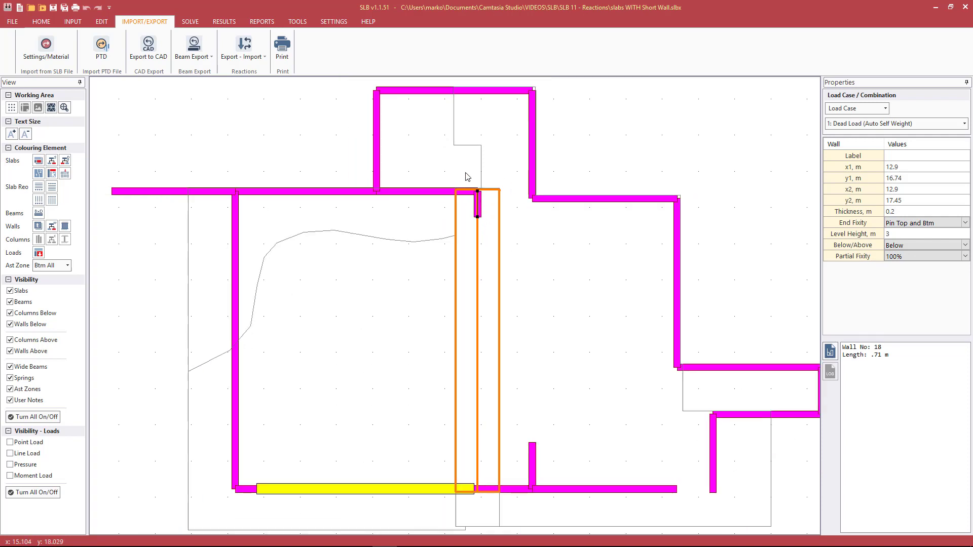
pyautogui.click(602, 148)
pyautogui.click(863, 125)
# - Plot deflection contours for Load Combination '3: Long Term Deflections'
pyautogui.click(861, 110)
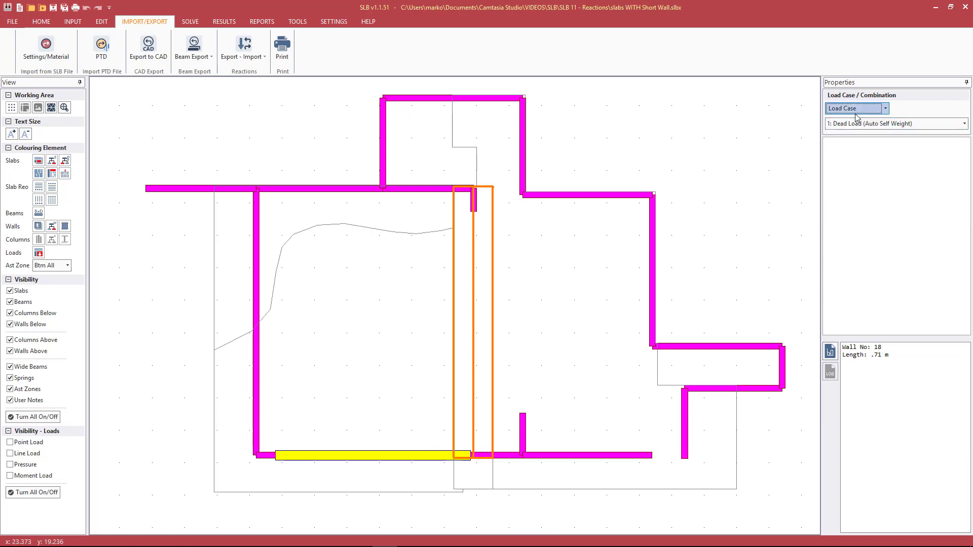
pyautogui.click(867, 129)
pyautogui.click(869, 125)
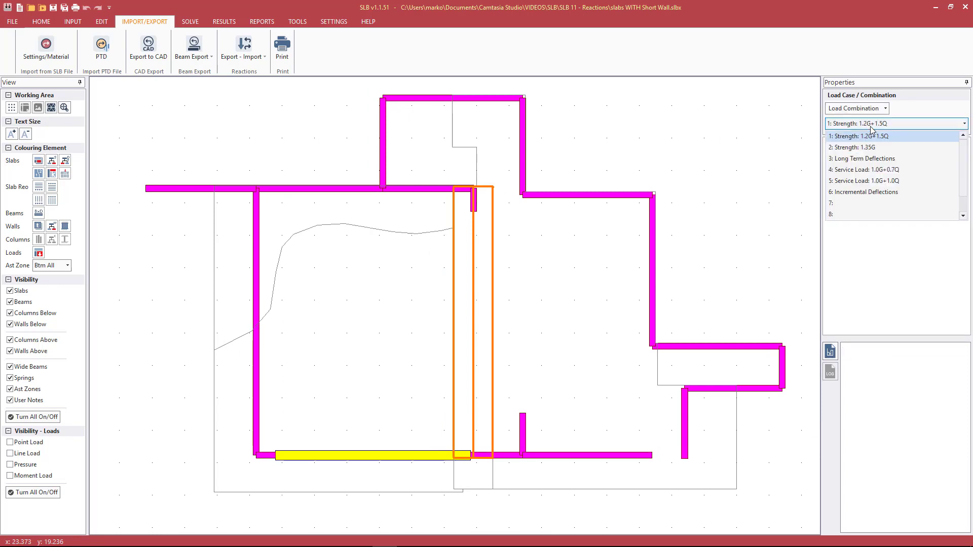
pyautogui.click(858, 159)
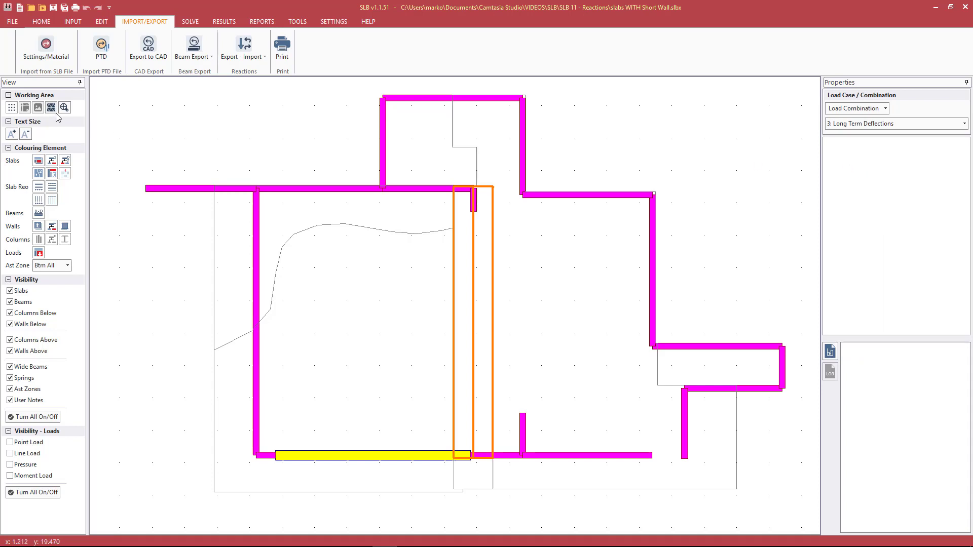
pyautogui.click(224, 21)
pyautogui.click(45, 60)
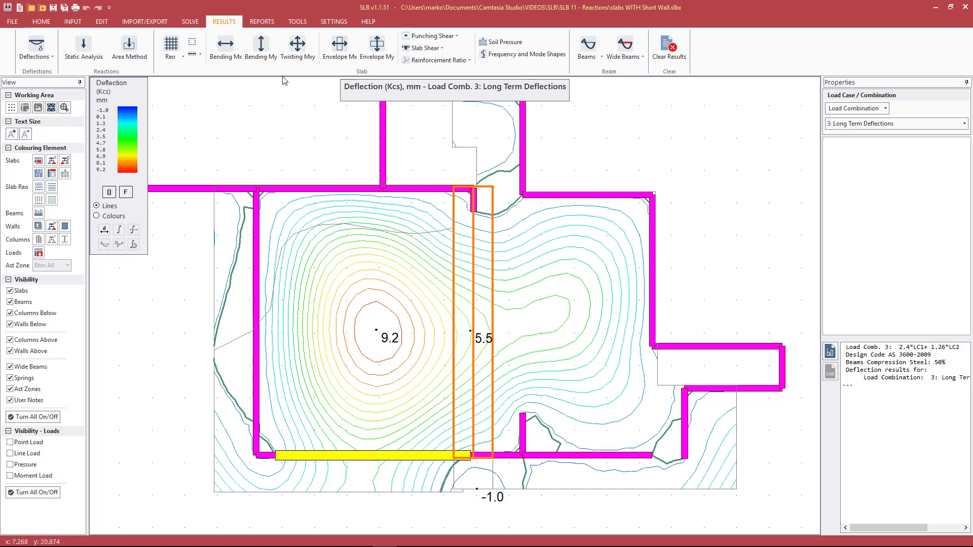
# - Show Y-Y bending moments and label values around the short wall nib, peaking at -647.1 kNm/m
pyautogui.click(262, 53)
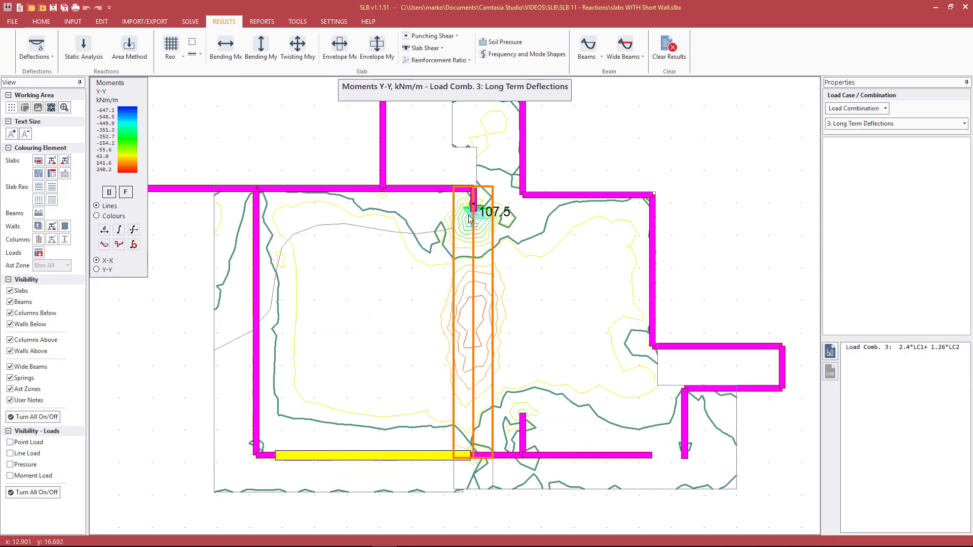
pyautogui.click(447, 229)
pyautogui.click(519, 218)
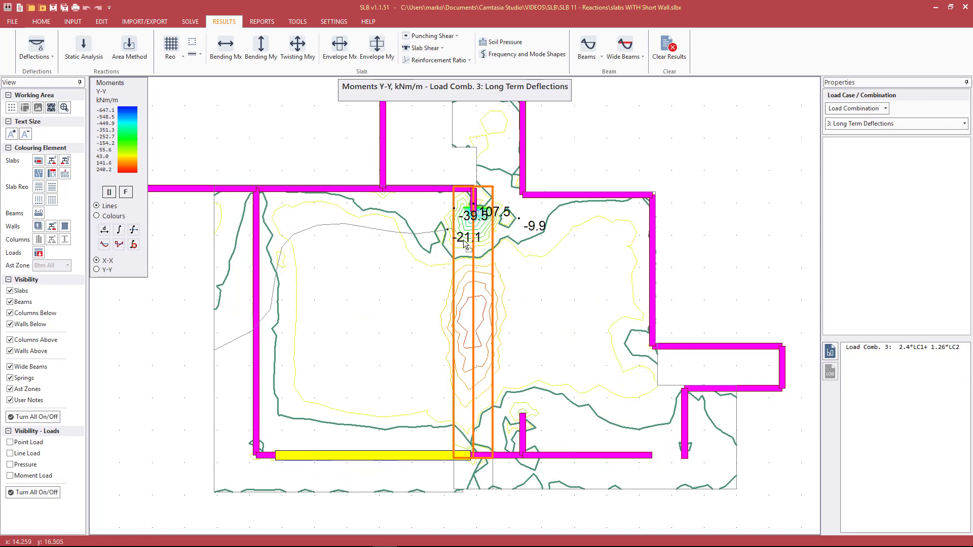
pyautogui.click(470, 275)
pyautogui.scroll(1, 479, 233)
pyautogui.scroll(1, 481, 221)
pyautogui.click(473, 208)
# - Label the 209.1 kNm/m moment near the bottom of the strip
pyautogui.scroll(2, 484, 212)
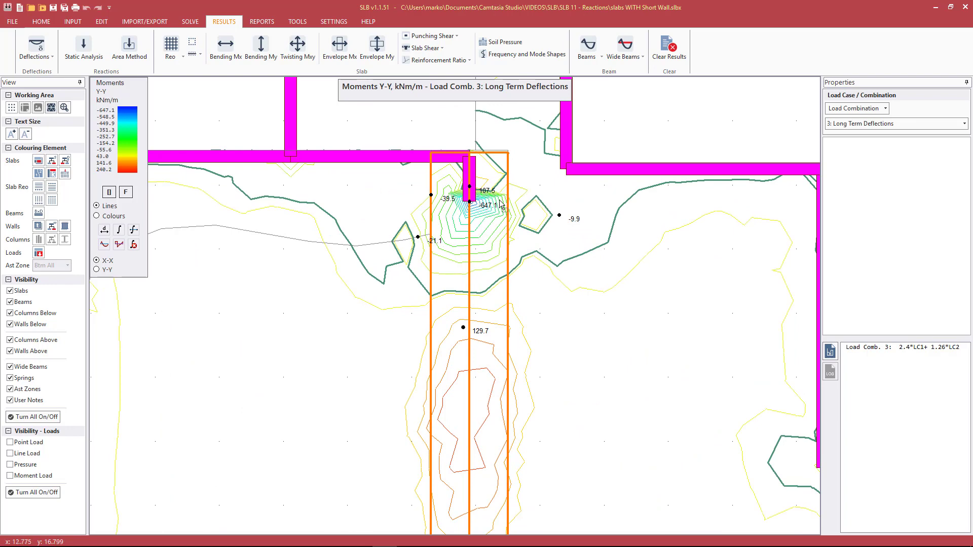
pyautogui.scroll(-1, 466, 205)
pyautogui.click(466, 370)
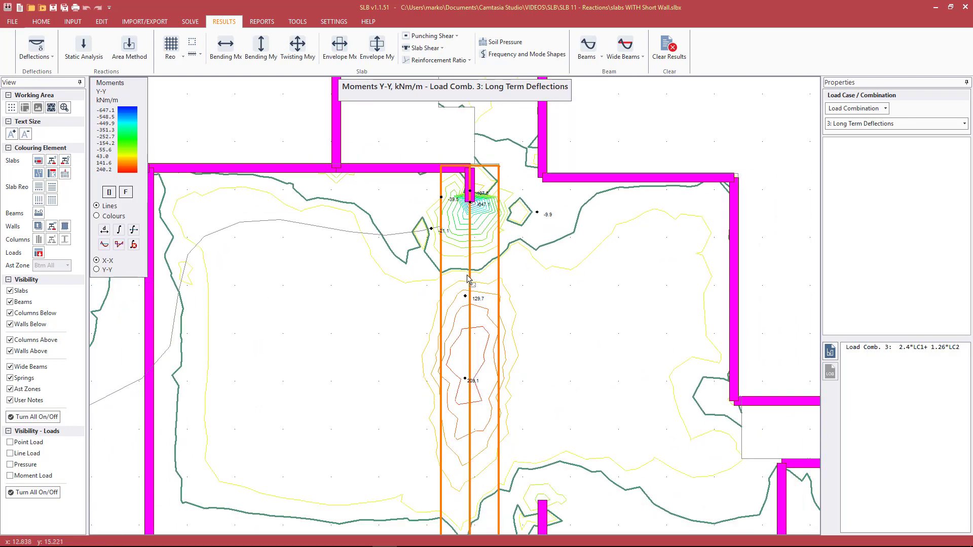
pyautogui.scroll(1, 439, 241)
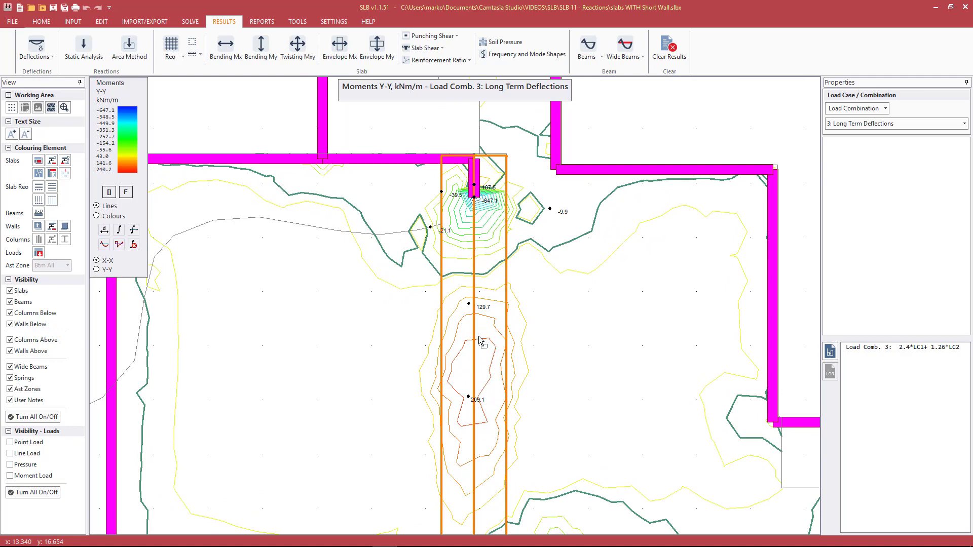
pyautogui.scroll(-1, 472, 274)
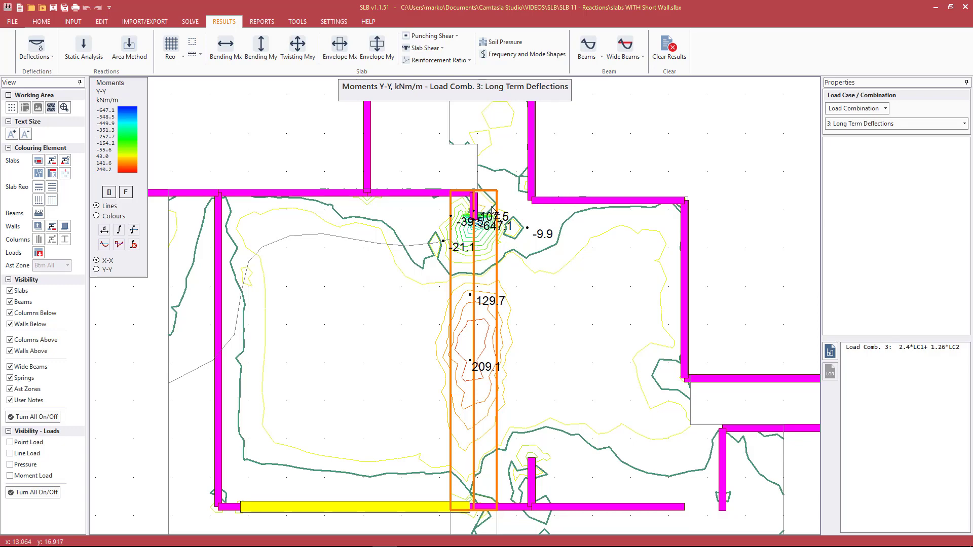
pyautogui.scroll(2, 468, 213)
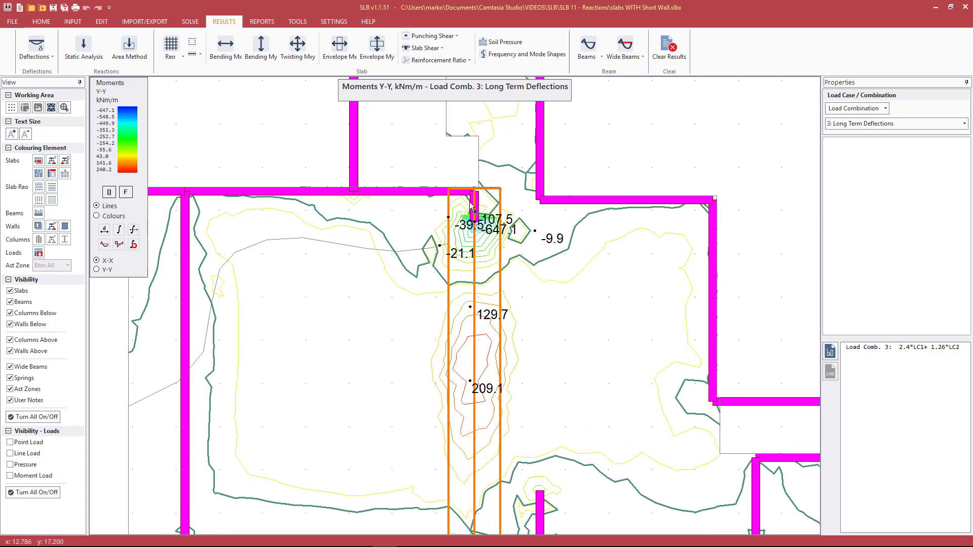
# - Show static-method wall reactions for Strength 1.2G+1.5Q: 533.3 kN/m on the nib, 2,945 kN total
pyautogui.click(84, 49)
pyautogui.scroll(2, 452, 181)
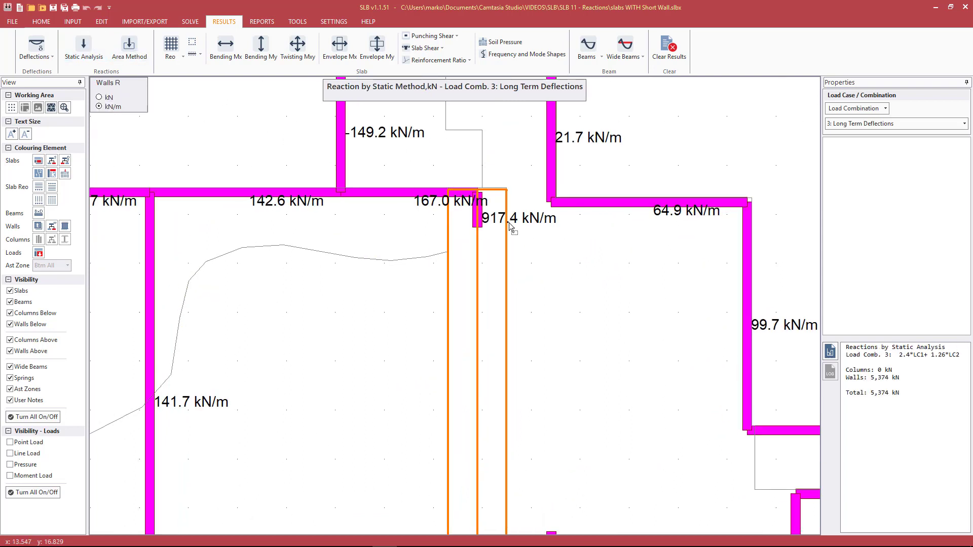
pyautogui.click(903, 123)
pyautogui.click(884, 135)
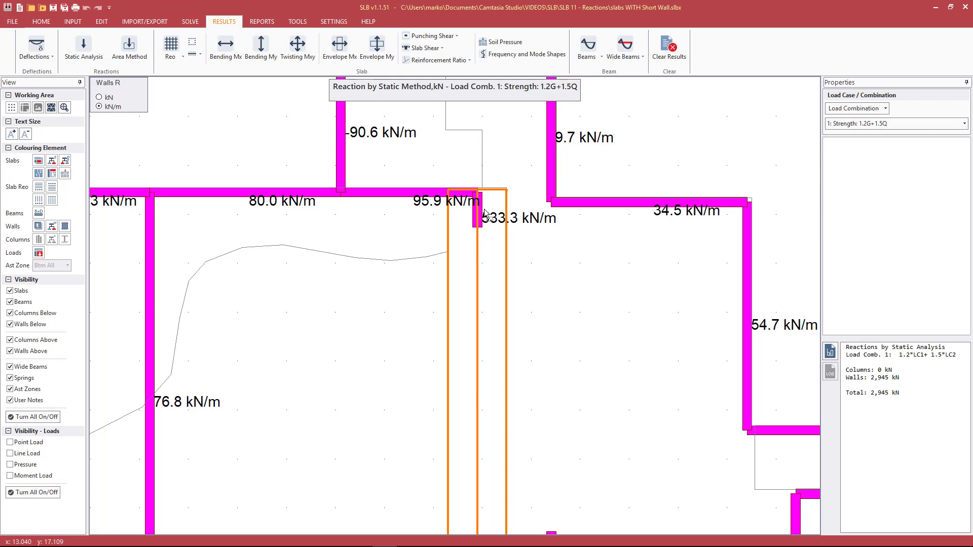
pyautogui.scroll(-2, 280, 139)
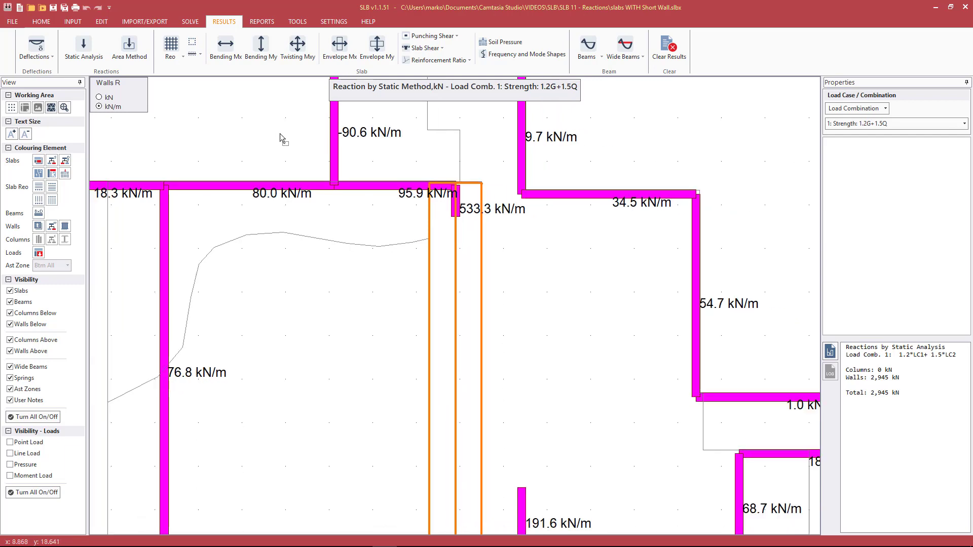
# - Open slabs WITHOUT Short Wall.slbx without saving changes to the current model
pyautogui.click(12, 21)
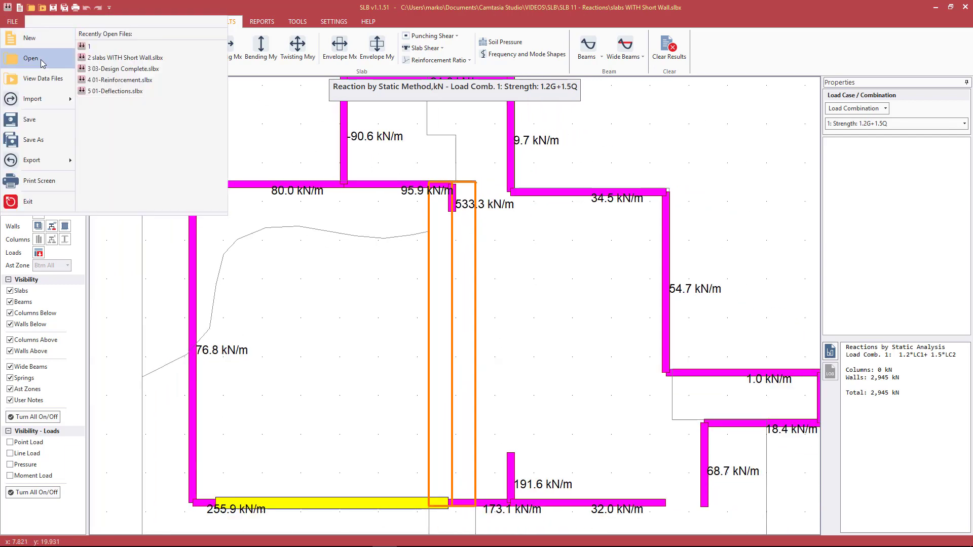
pyautogui.click(15, 51)
pyautogui.click(527, 319)
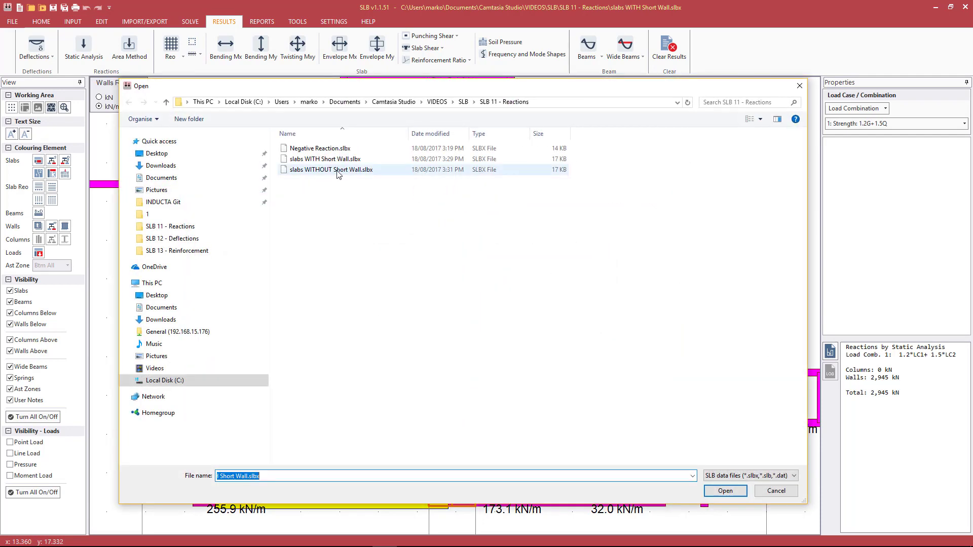
pyautogui.doubleClick(339, 173)
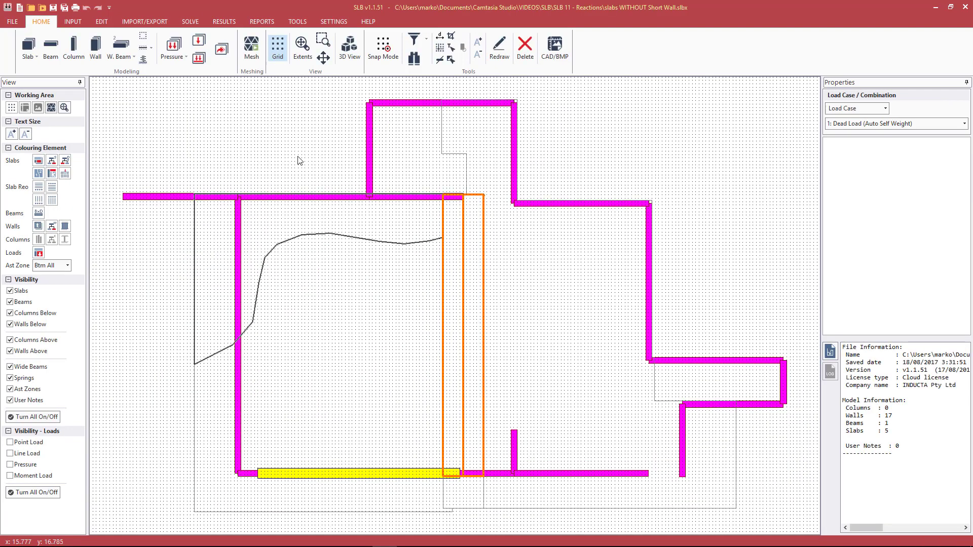
# - Hide the grid and switch the view to load combination 3: Long Term Deflections
pyautogui.click(277, 49)
pyautogui.click(886, 108)
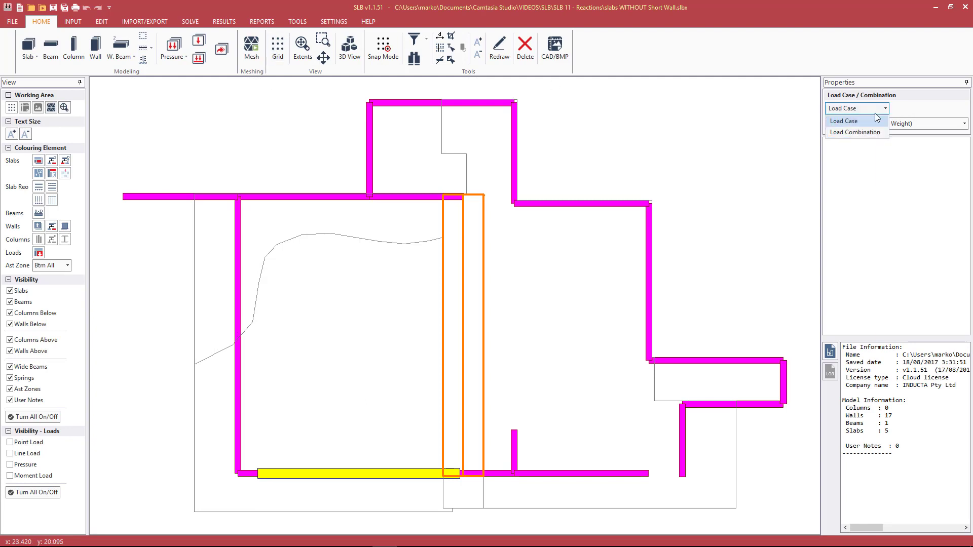
pyautogui.click(855, 133)
pyautogui.click(895, 123)
pyautogui.click(866, 159)
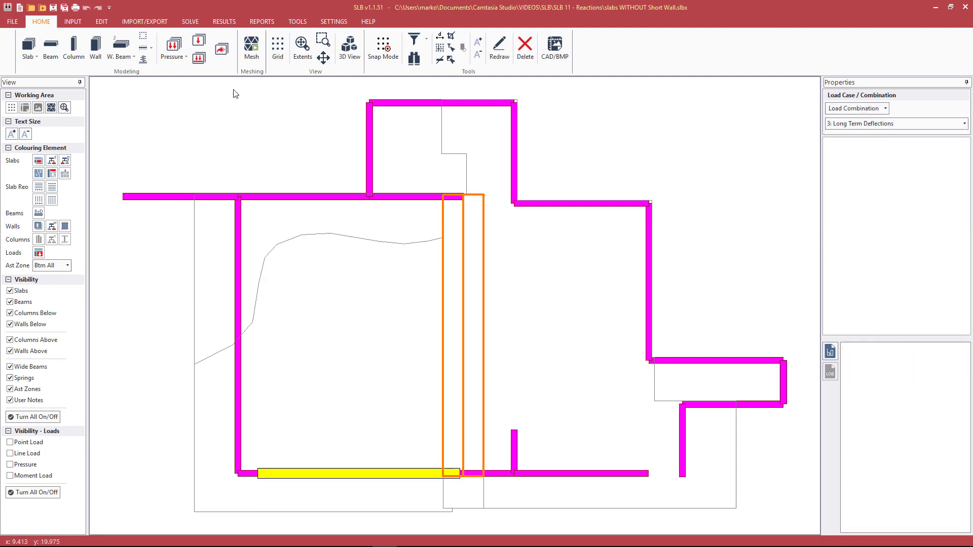
# - Plot long-term deflection contours and label 10.3 in the middle of the strip
pyautogui.click(224, 21)
pyautogui.click(36, 46)
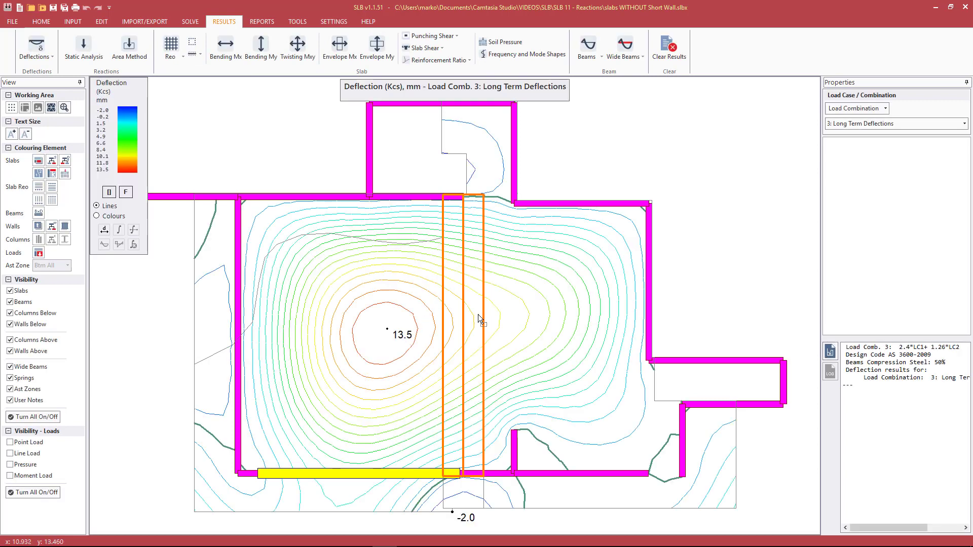
pyautogui.click(462, 317)
# - Label the top-of-strip deflection, then plot Y-Y moments marking 20.9 to 297.8 kNm/m along the strip
pyautogui.click(472, 213)
pyautogui.click(265, 48)
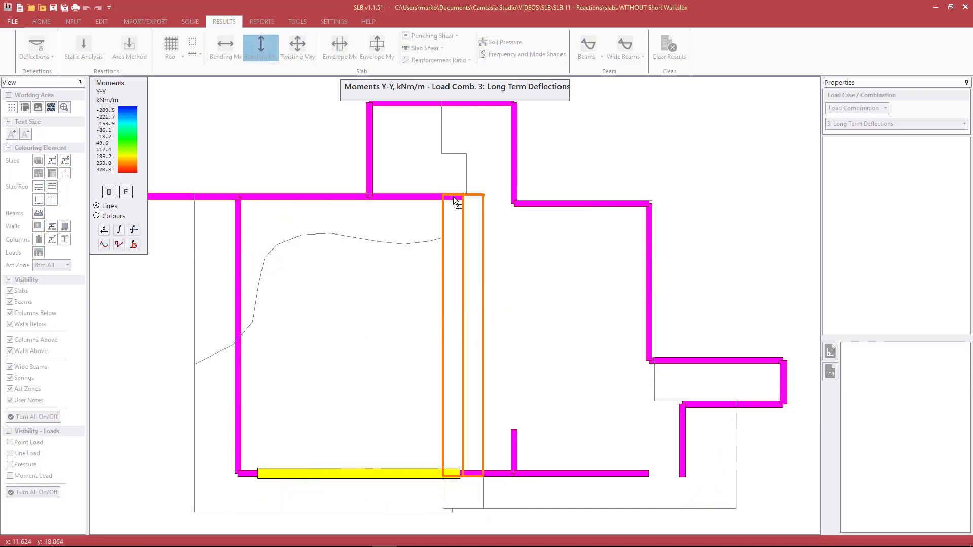
pyautogui.click(463, 229)
pyautogui.click(458, 256)
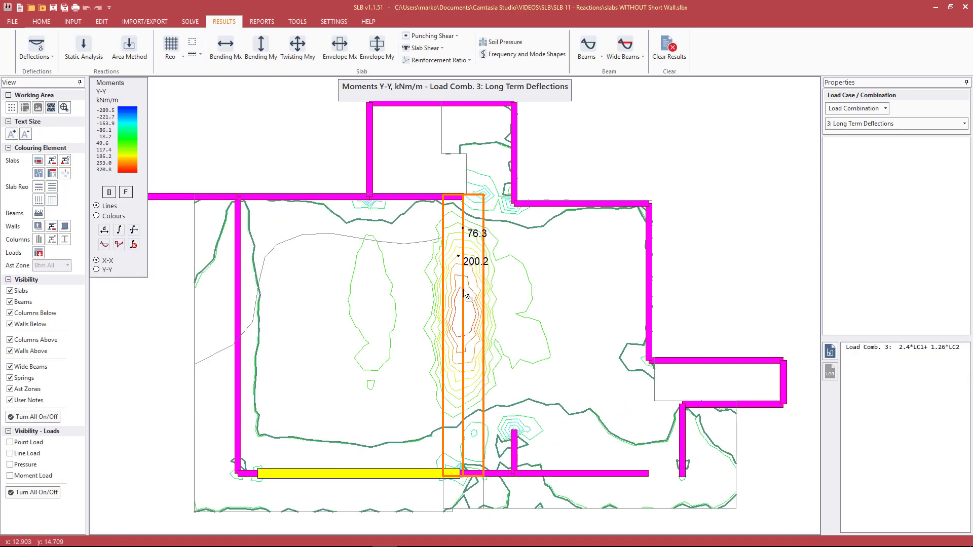
pyautogui.click(459, 287)
pyautogui.click(472, 301)
pyautogui.click(460, 345)
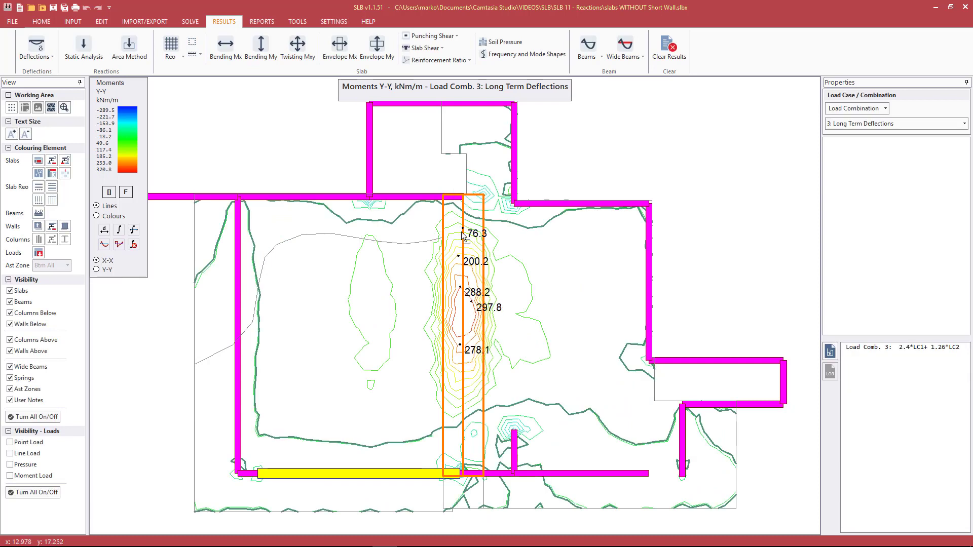
pyautogui.click(472, 212)
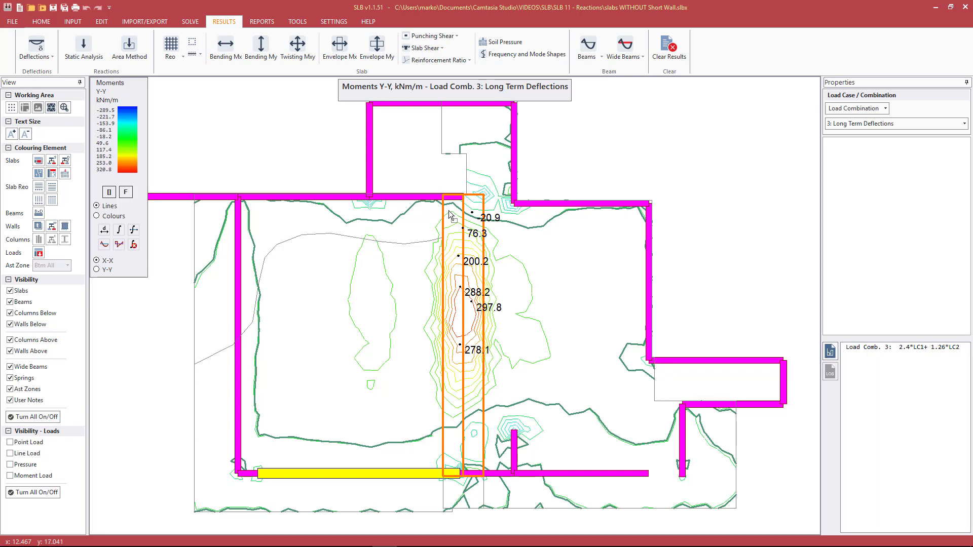